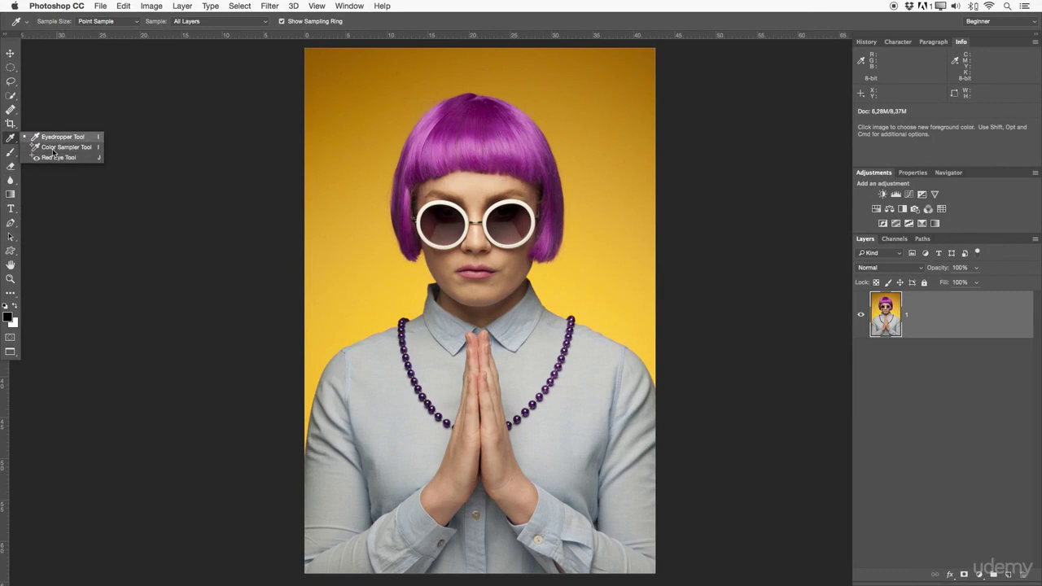
Pick the Eyedropper Tool and sample the model's purple hair colour.
left_click(58, 137)
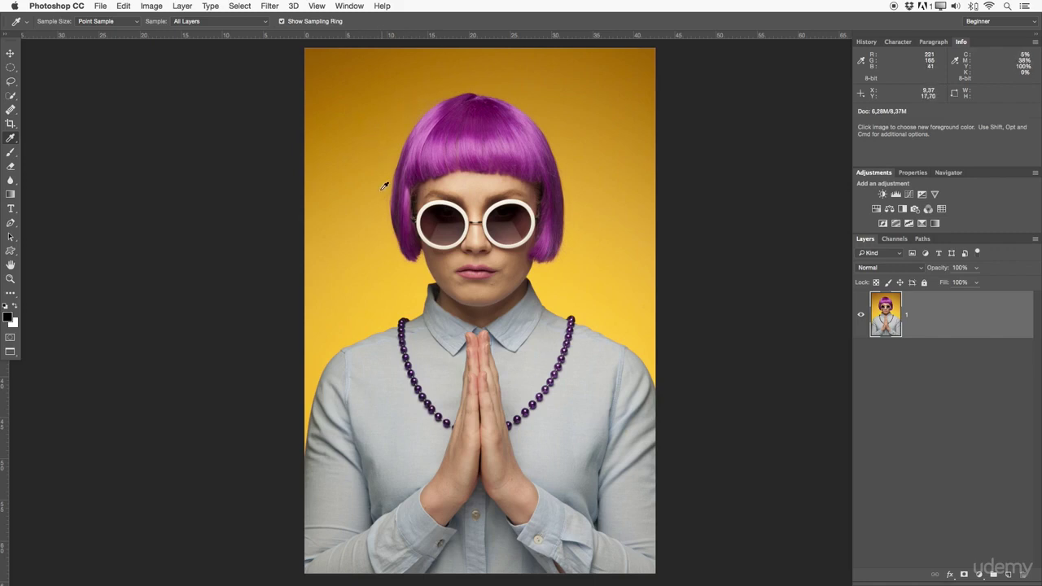
left_click(475, 103)
Zoom into the hair and sample several purple and light pink shades with the Eyedropper.
key("z")
left_click_drag(470, 114, 534, 189)
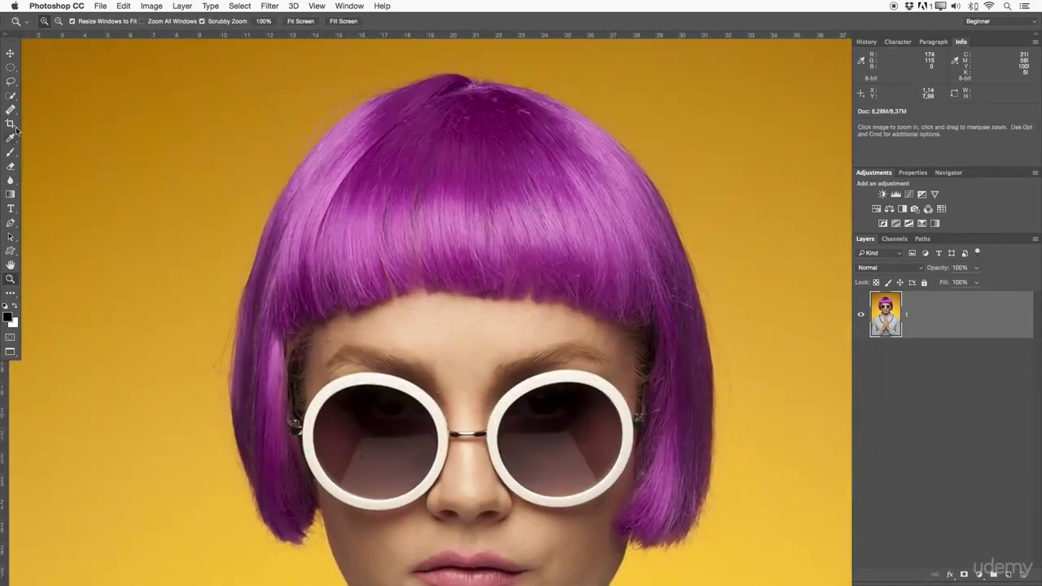
left_click(13, 139)
left_click(11, 140)
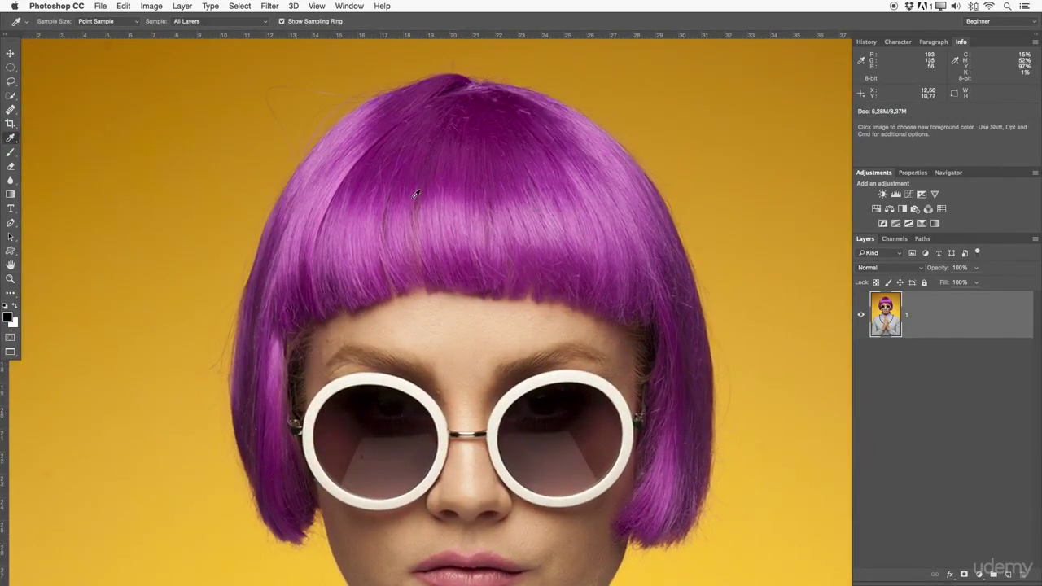
left_click(469, 154)
left_click_drag(469, 154, 502, 118)
left_click_drag(359, 225, 358, 228)
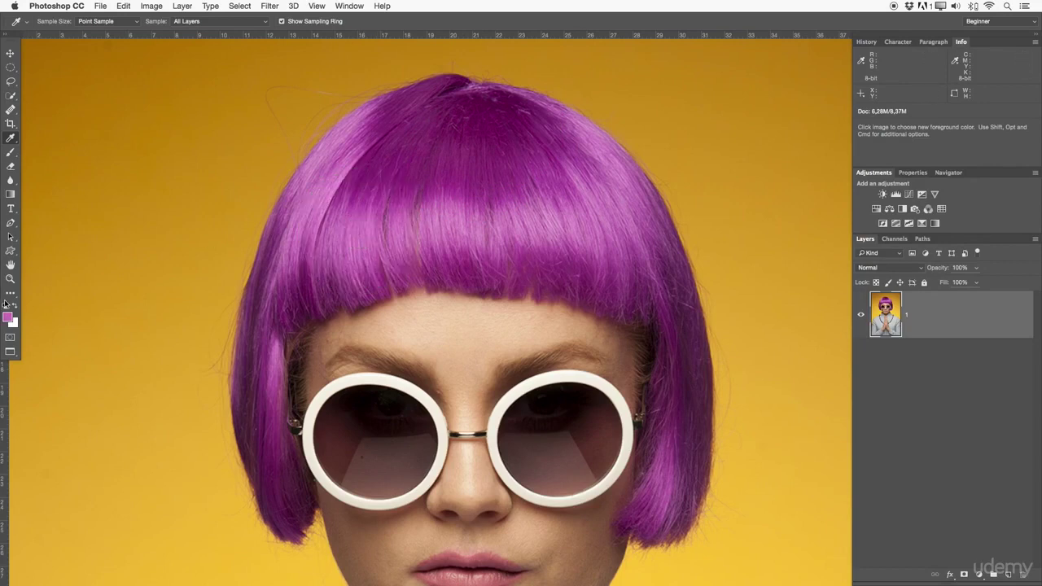
left_click_drag(464, 179, 479, 112)
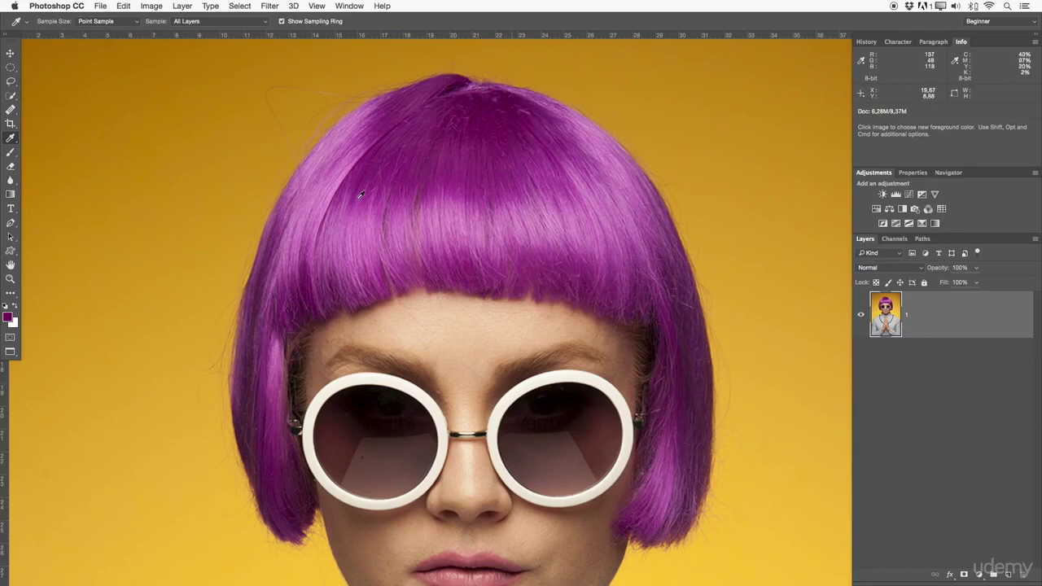
left_click_drag(482, 142, 471, 213)
Swap colours so the dark purple 640a4e is foreground, confirming it in the Color Picker.
left_click(15, 306)
left_click(9, 319)
left_click_drag(663, 277, 412, 128)
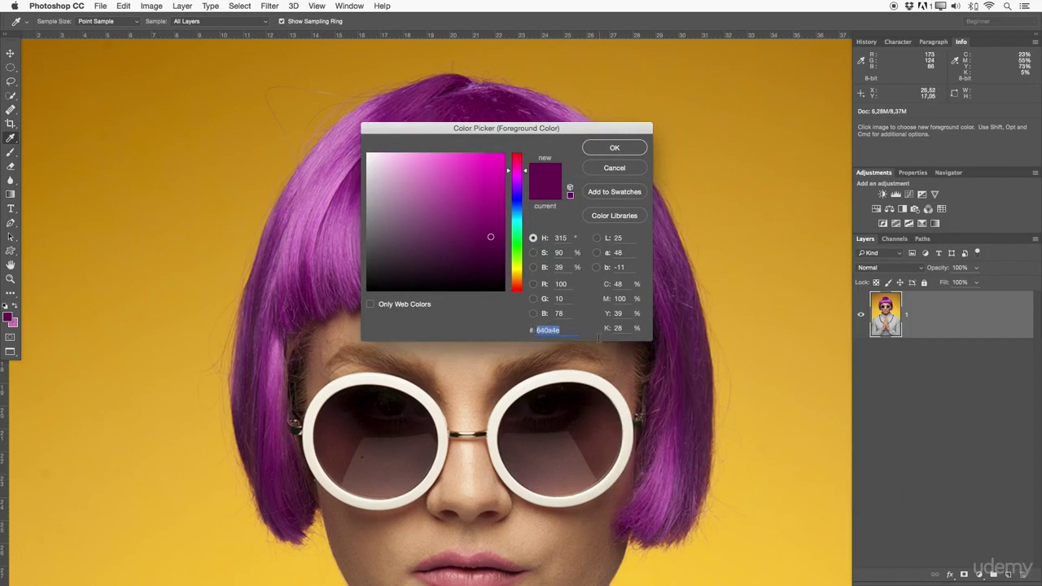
left_click(616, 146)
scroll(523, 216, "down", 1)
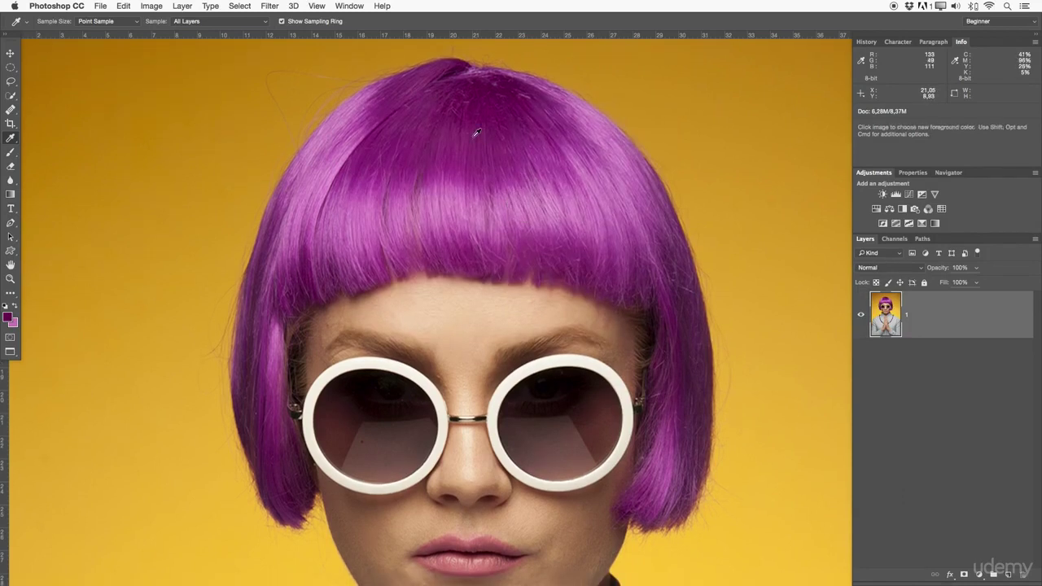
Sample the forehead skin, yellow backdrop, right lens and cheek with the Eyedropper.
left_click(494, 342)
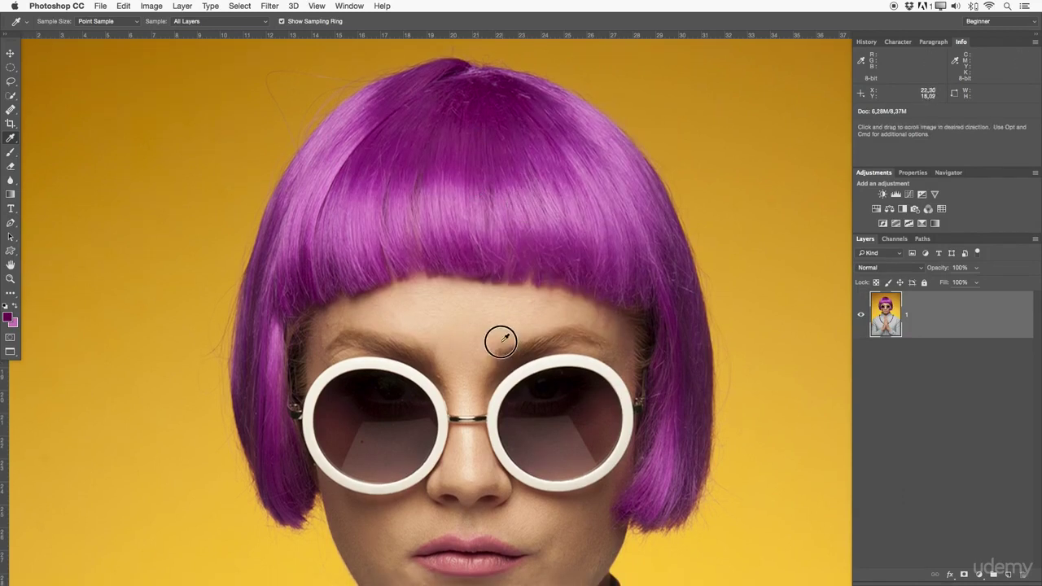
scroll(499, 325, "down", 2)
scroll(498, 325, "right", 1)
left_click(500, 335)
left_click(727, 197)
left_click(534, 345)
left_click(516, 370)
left_click(544, 439)
left_click(801, 217)
Pan across the photo, sample the yellow backdrop and purple hair, and recentre the face.
left_click_drag(800, 217, 529, 182)
left_click(520, 317)
left_click(324, 84)
scroll(271, 87, "left", 8)
left_click_drag(293, 122, 160, 135)
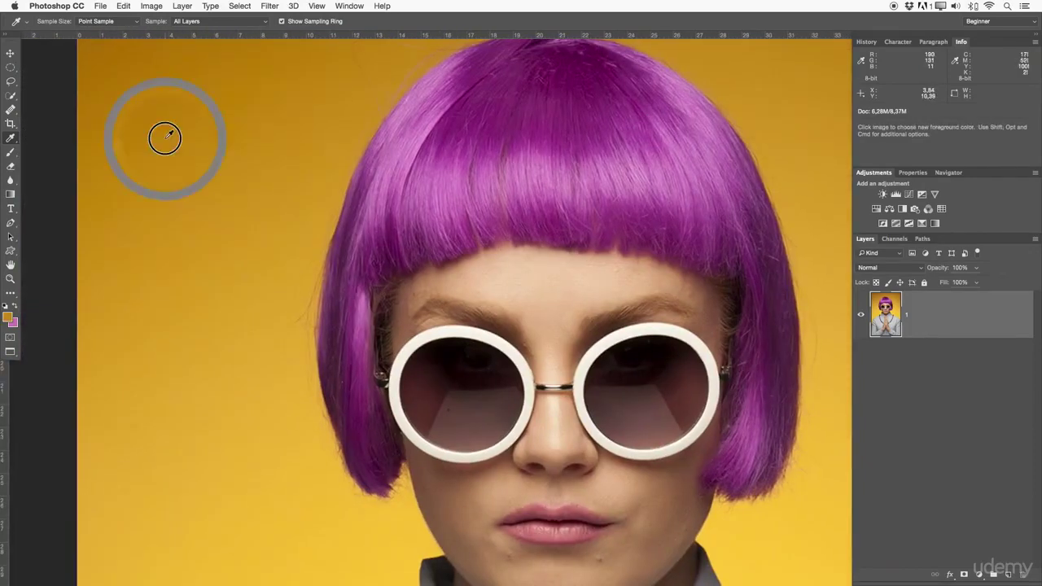
left_click(12, 140)
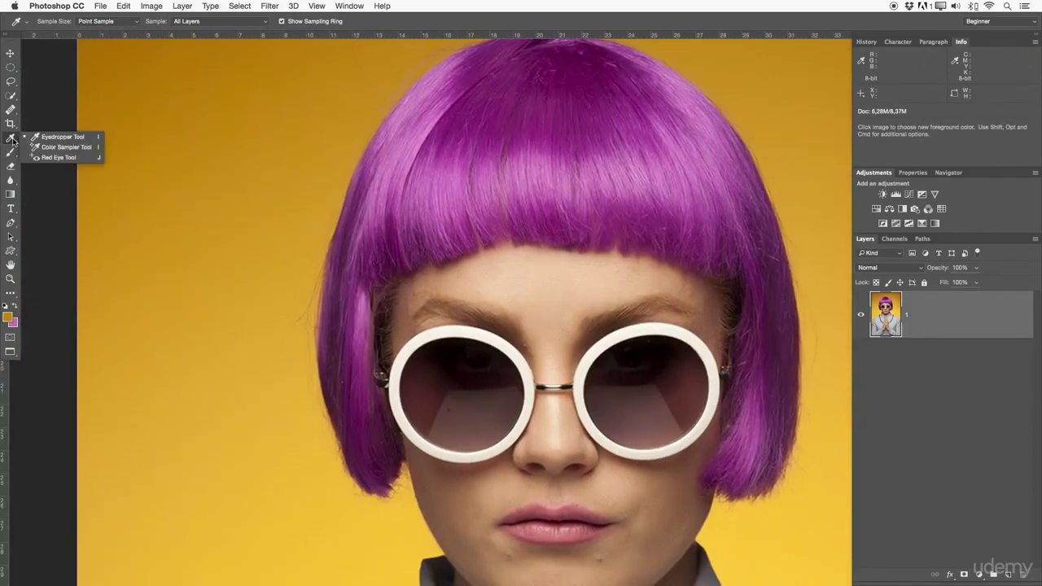
Select the Color Sampler Tool and zoom out to show the whole portrait.
left_click(83, 150)
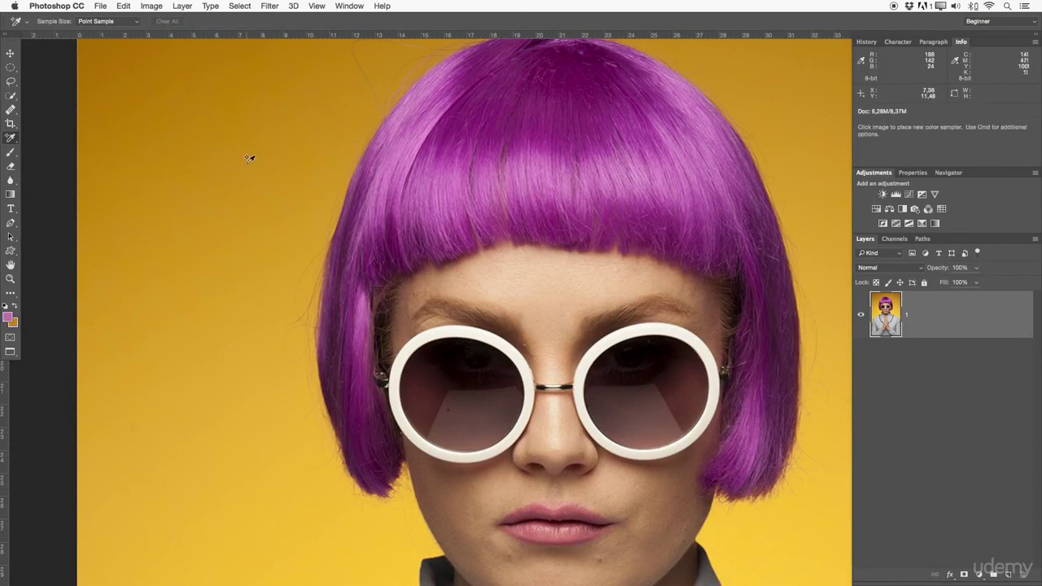
key("x")
key("z")
left_click(248, 159, "alt")
left_click_drag(256, 169, 201, 128)
left_click(10, 138)
left_click_drag(10, 137, 81, 150)
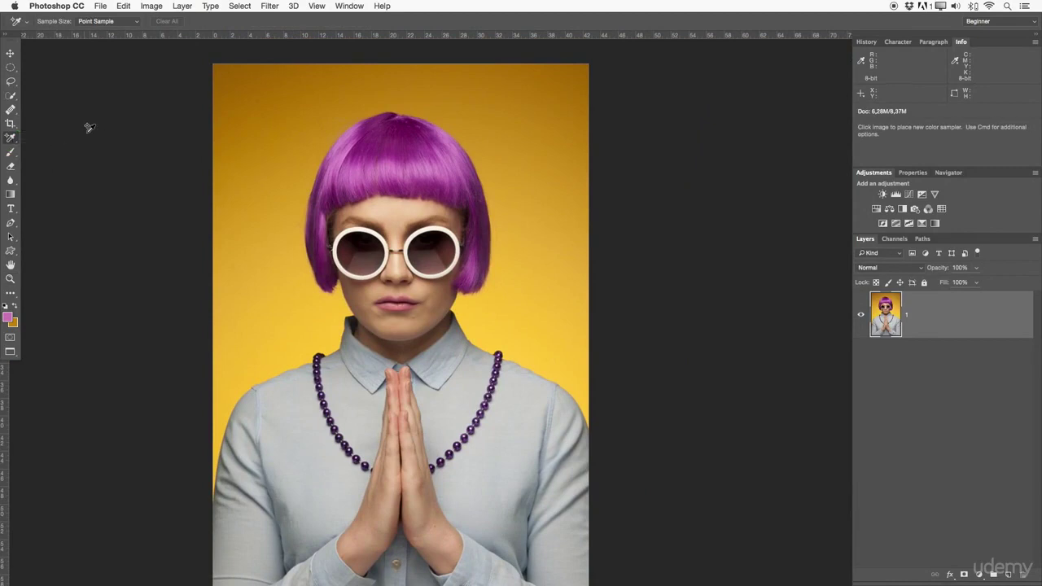
Place ten samplers on background, shirt, face, lenses and hair, then Clear All.
left_click(226, 80)
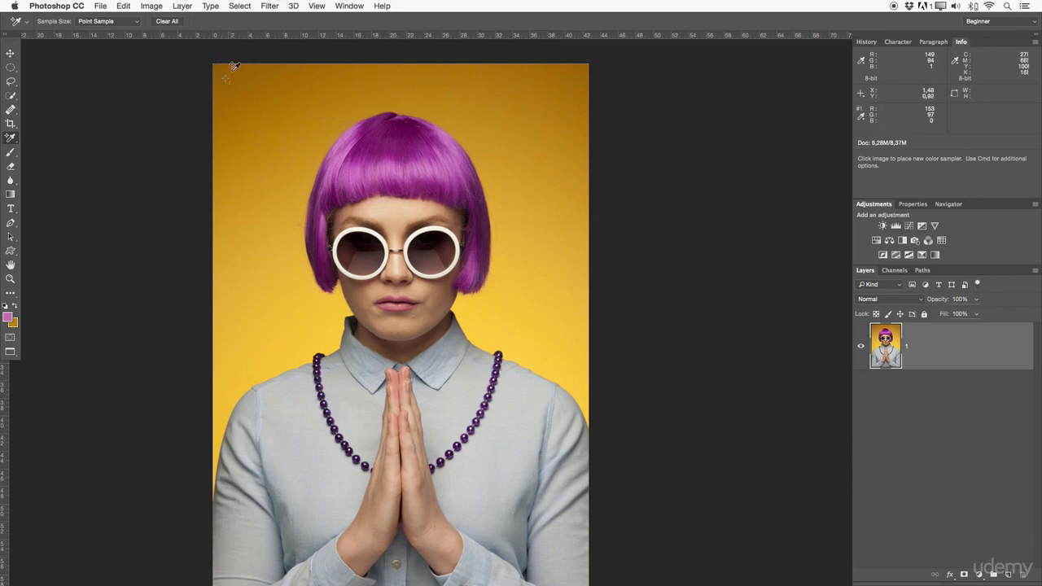
left_click(536, 261)
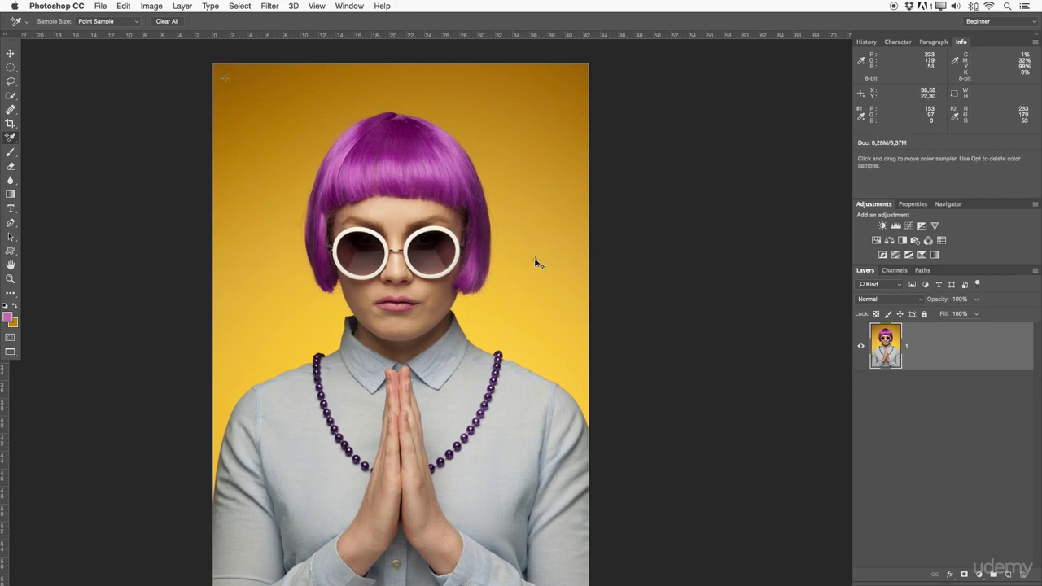
left_click(236, 340)
left_click(326, 437)
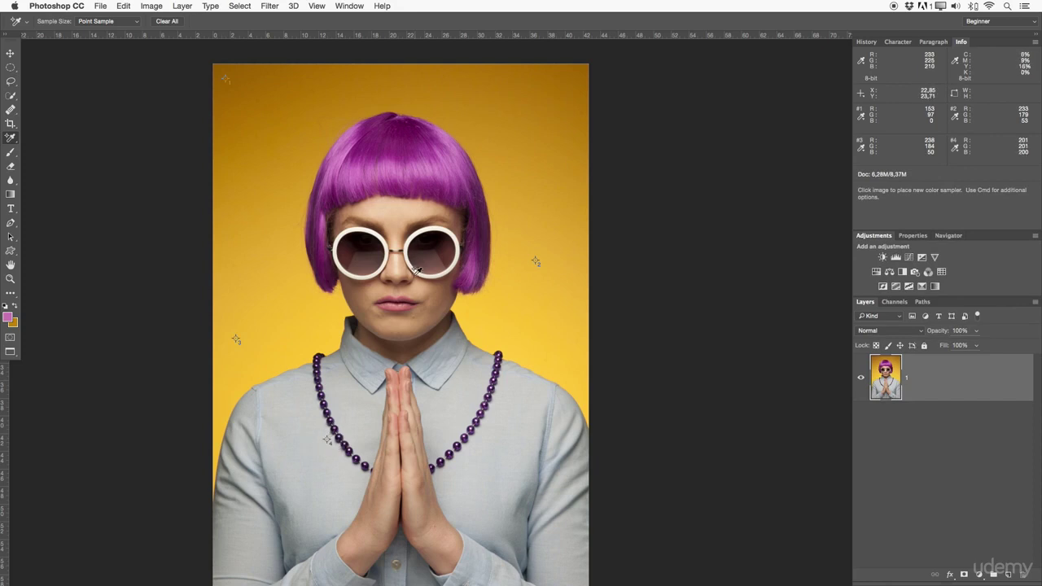
left_click(415, 286)
left_click(371, 285)
left_click(366, 248)
left_click(429, 249)
left_click(388, 161)
left_click(404, 172)
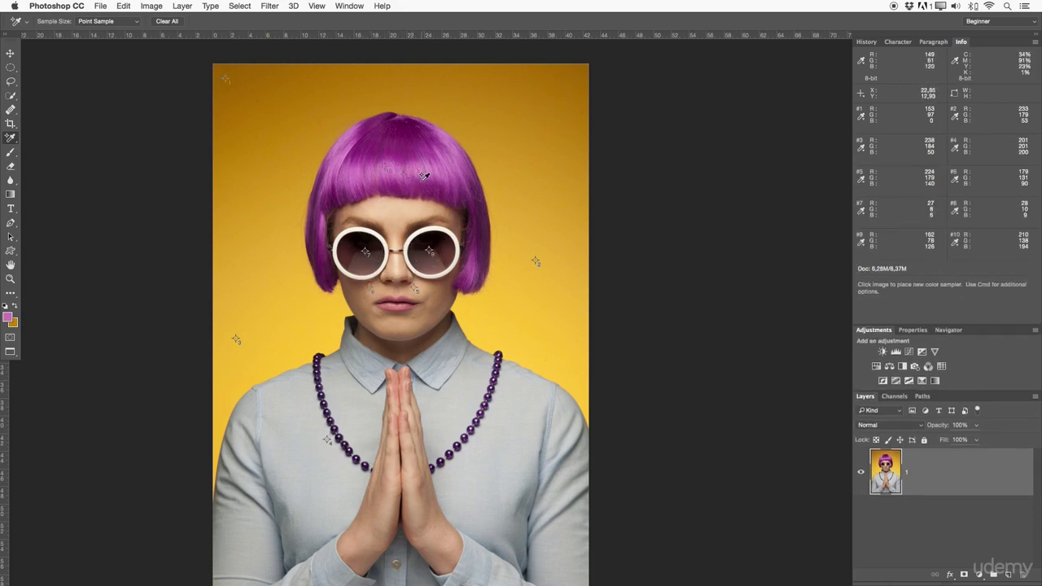
left_click_drag(405, 339, 413, 327)
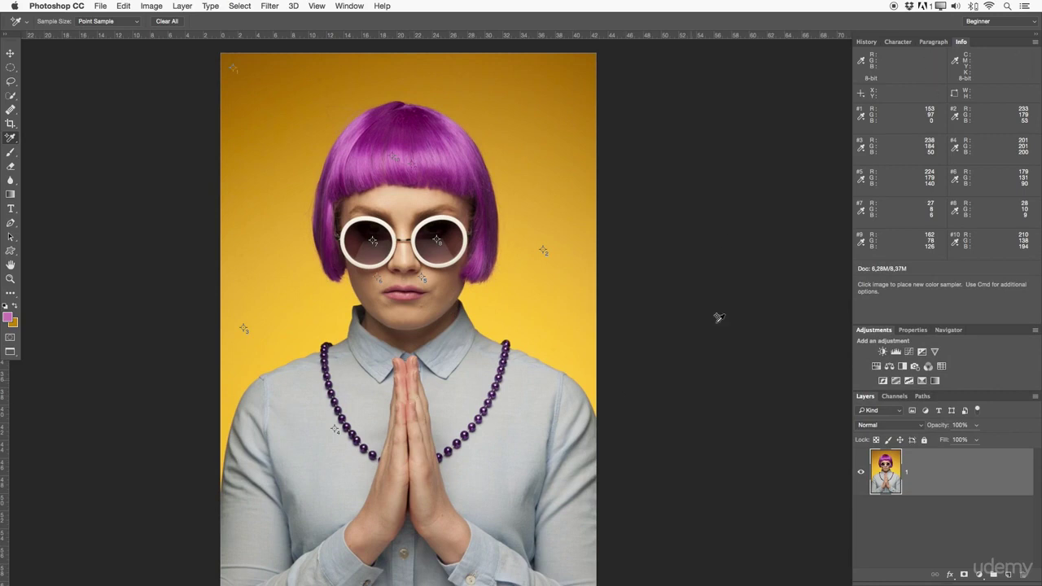
left_click(165, 22)
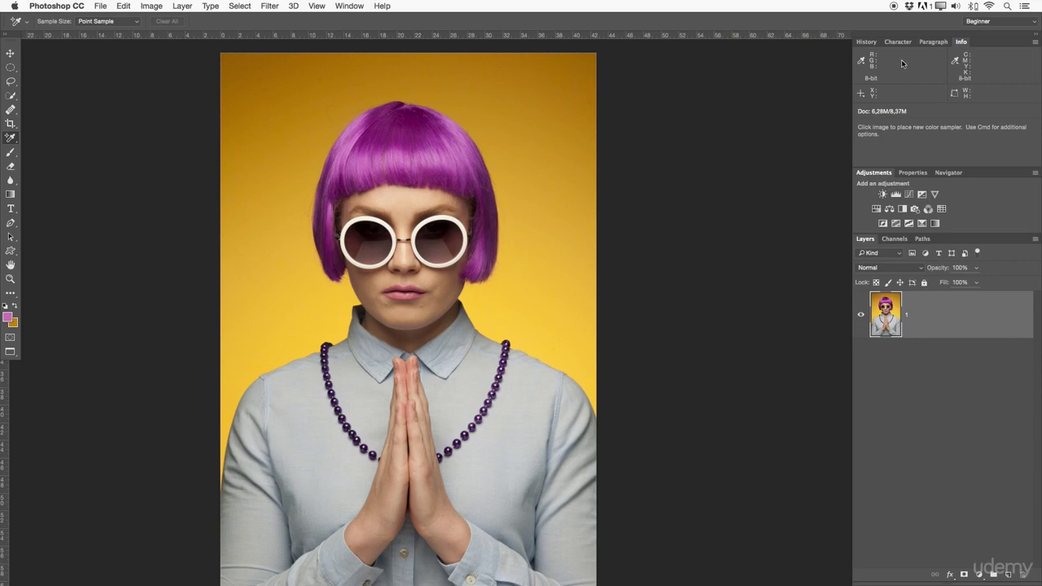
Browse the Eyedropper tool group and select the Red Eye Tool.
right_click(12, 139)
left_click(60, 157)
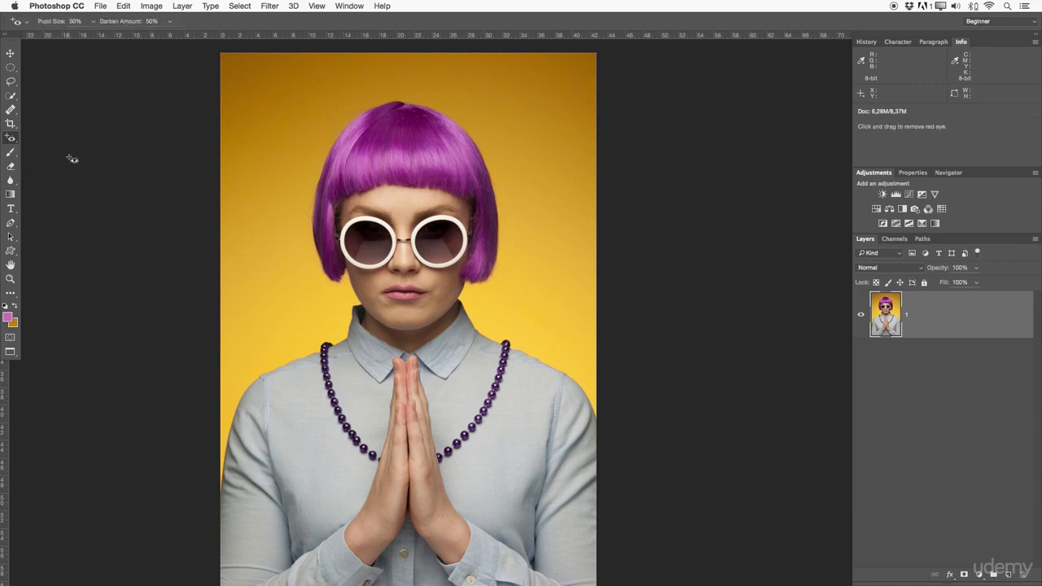
right_click(9, 135)
left_click(74, 159)
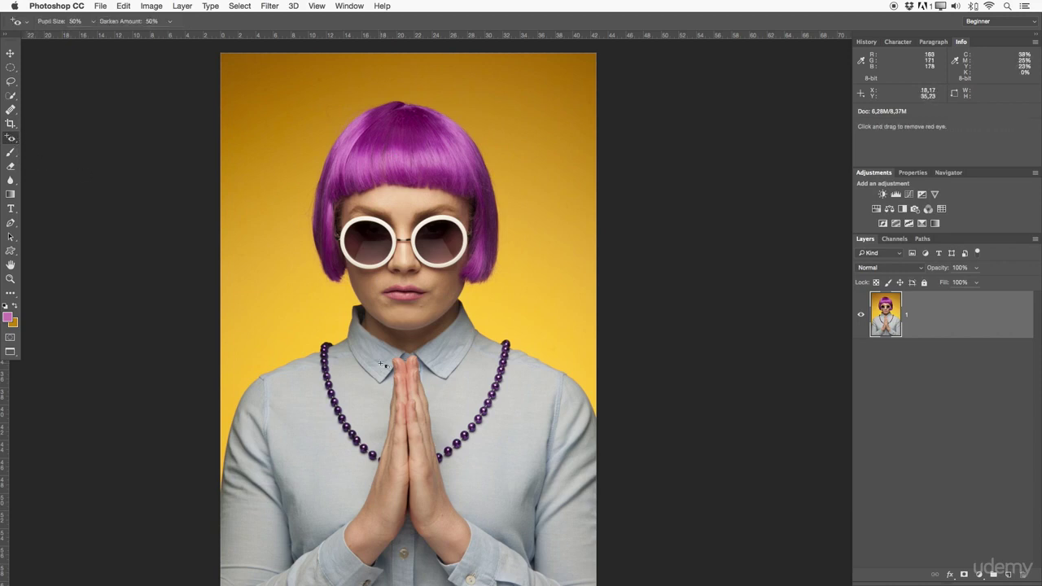
Add a new layer and draw a circular elliptical selection in the upper-right background.
left_click(1007, 574)
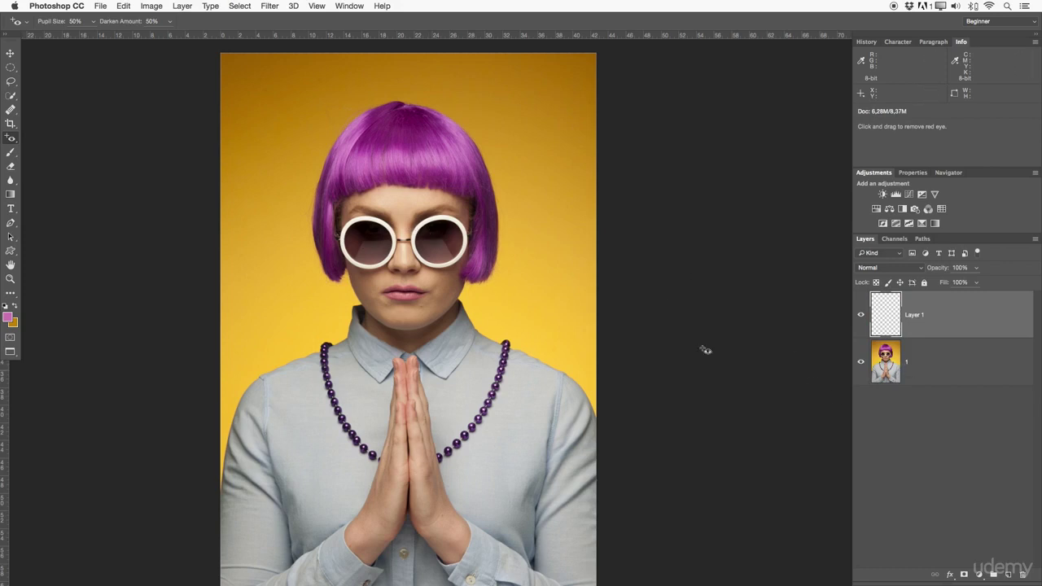
left_click(10, 66)
right_click(11, 66)
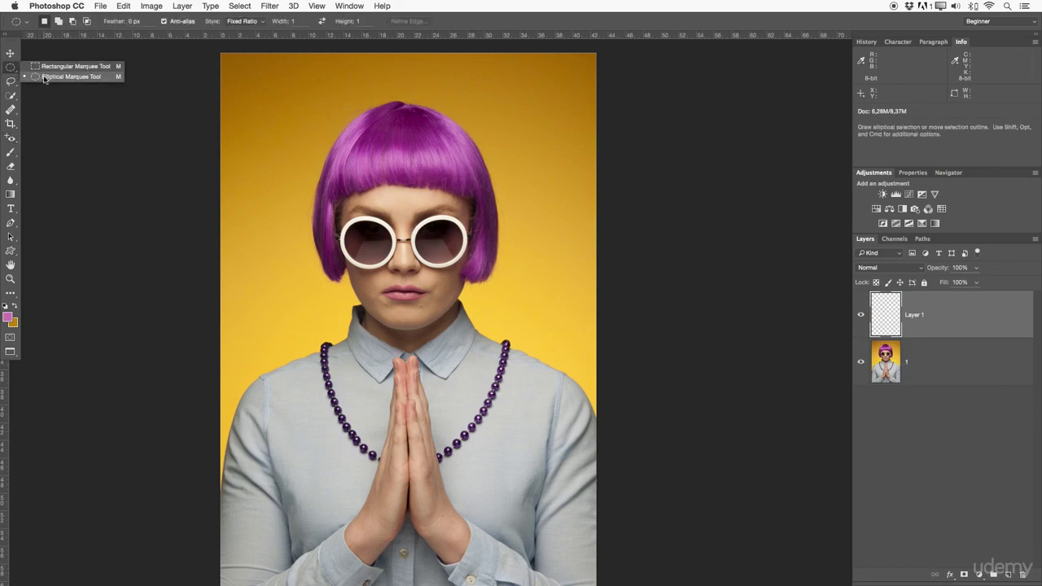
left_click(44, 77)
left_click_drag(493, 94, 537, 140)
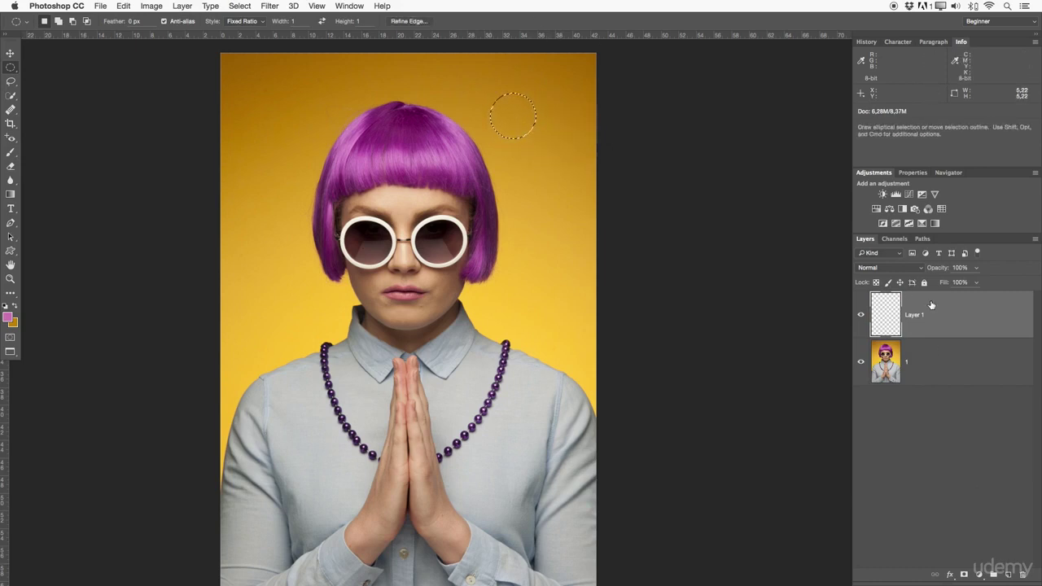
Fill the circle selection with white, then add a second empty layer.
right_click(511, 114)
left_click(529, 242)
left_click(700, 185)
left_click(729, 252)
left_click(785, 191)
key("m")
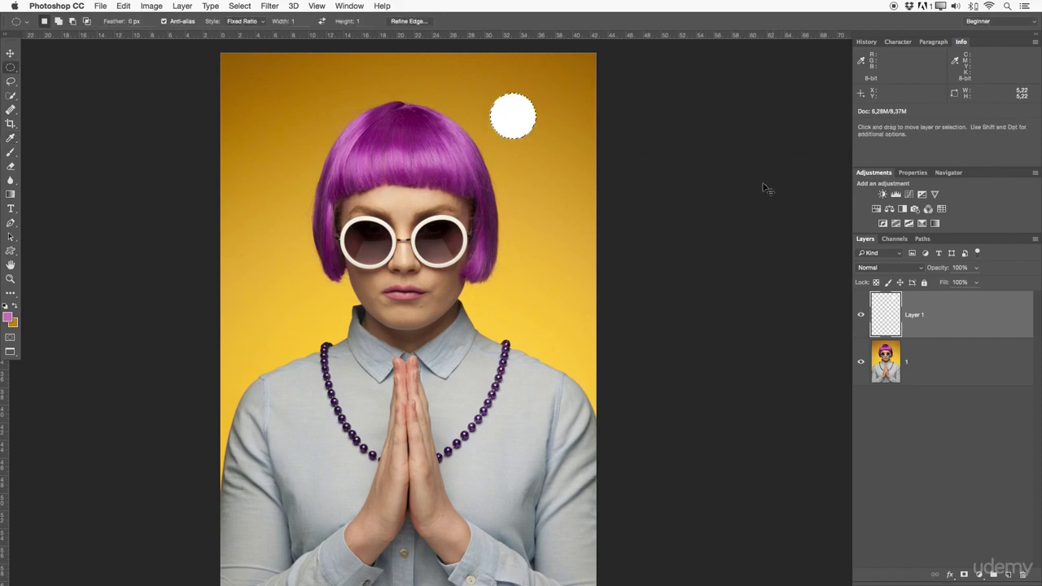
left_click(1009, 575)
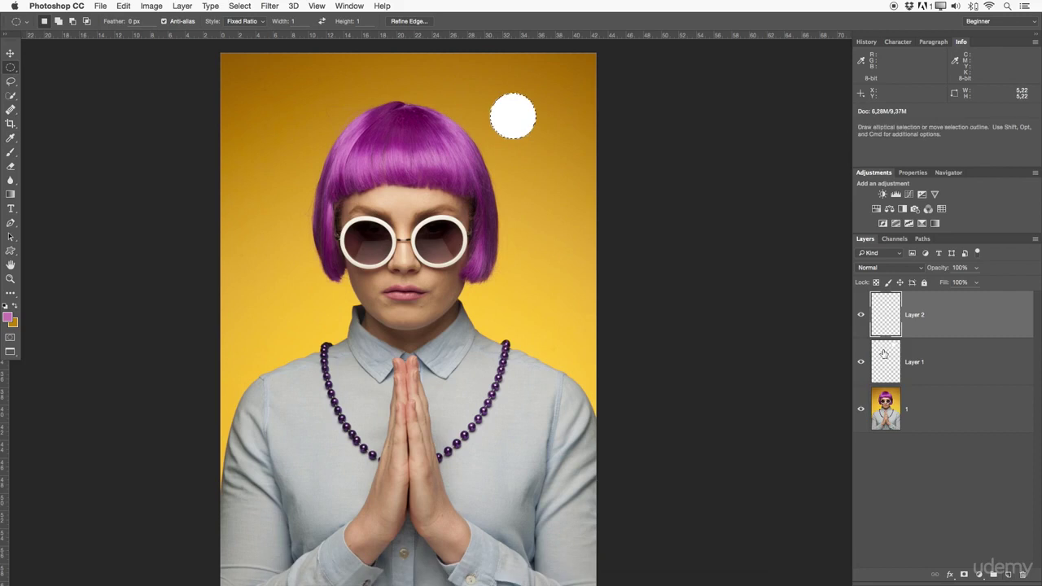
Fill the circle selection on Layer 2 with red and deselect with Cmd+D.
right_click(504, 123)
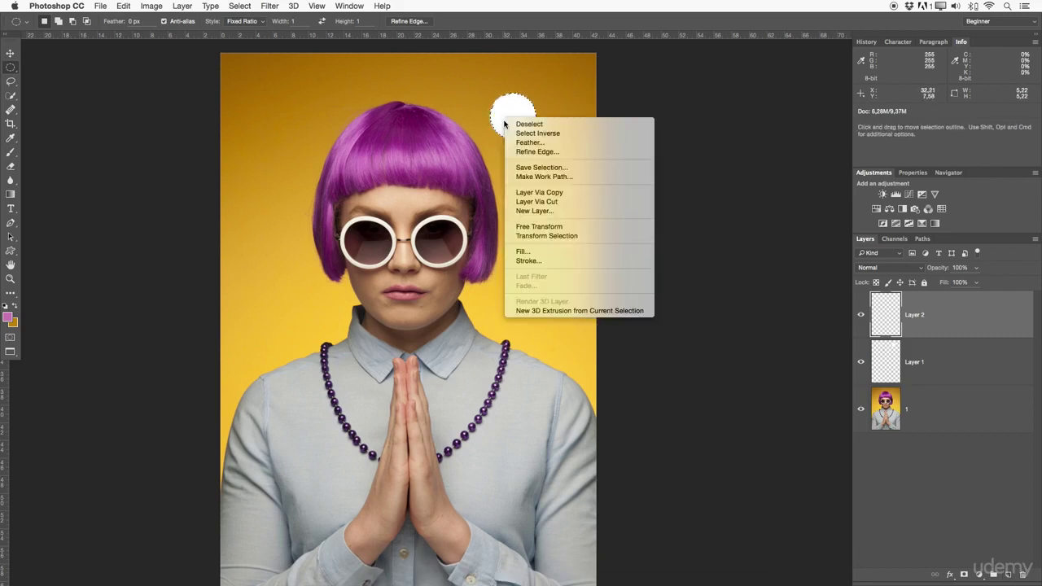
left_click(522, 252)
left_click(702, 185)
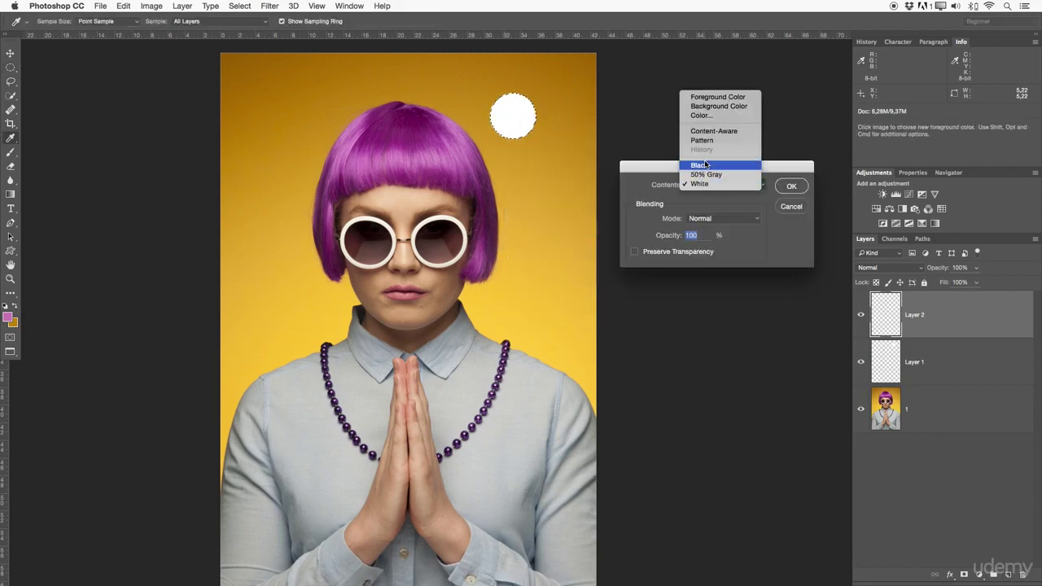
left_click(709, 115)
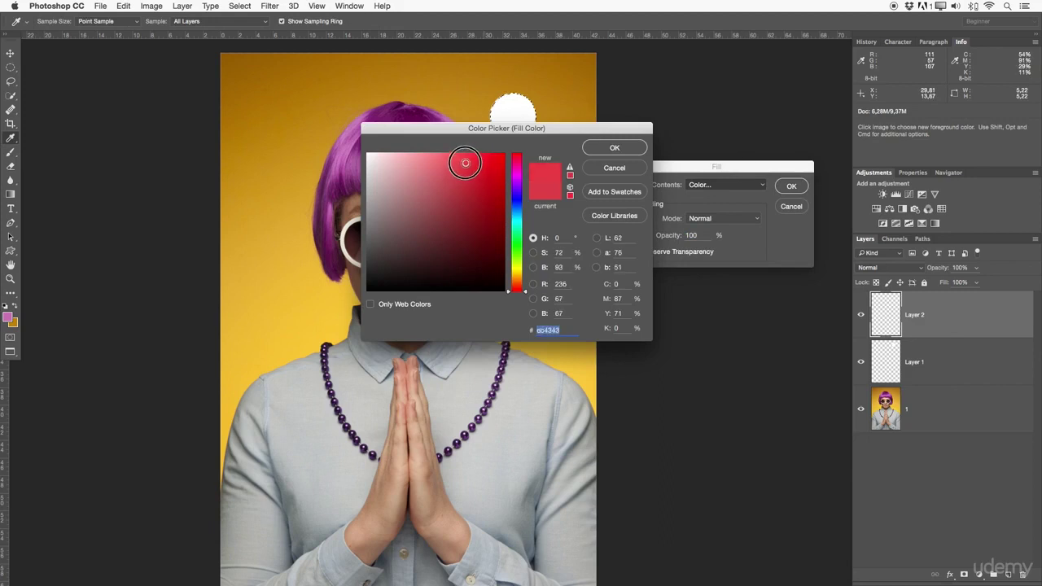
left_click(609, 148)
left_click(804, 189)
key("super+d")
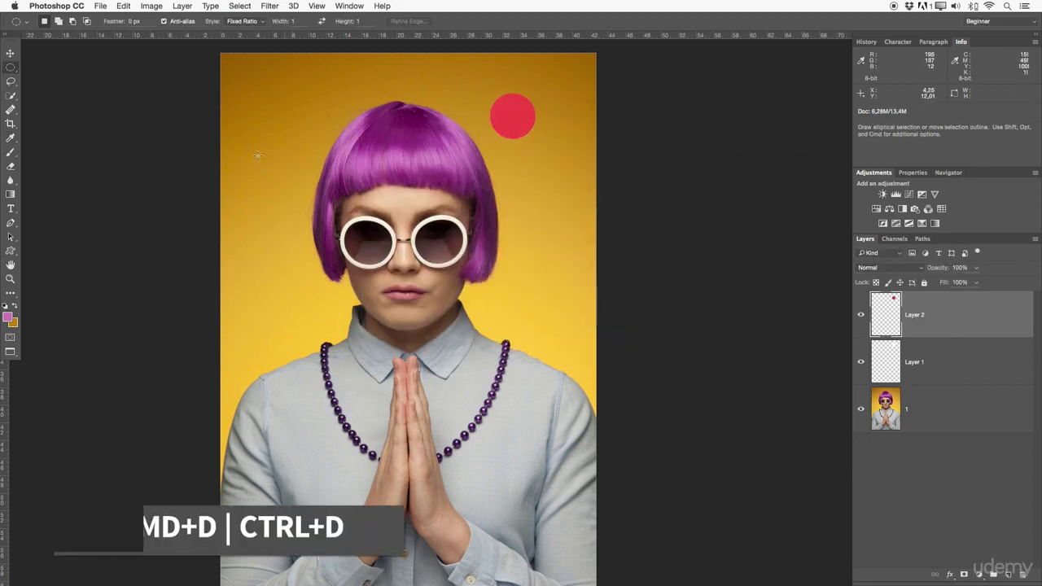
Use the Red Eye Tool on the red circle to darken it to grey.
left_click(11, 123)
right_click(11, 137)
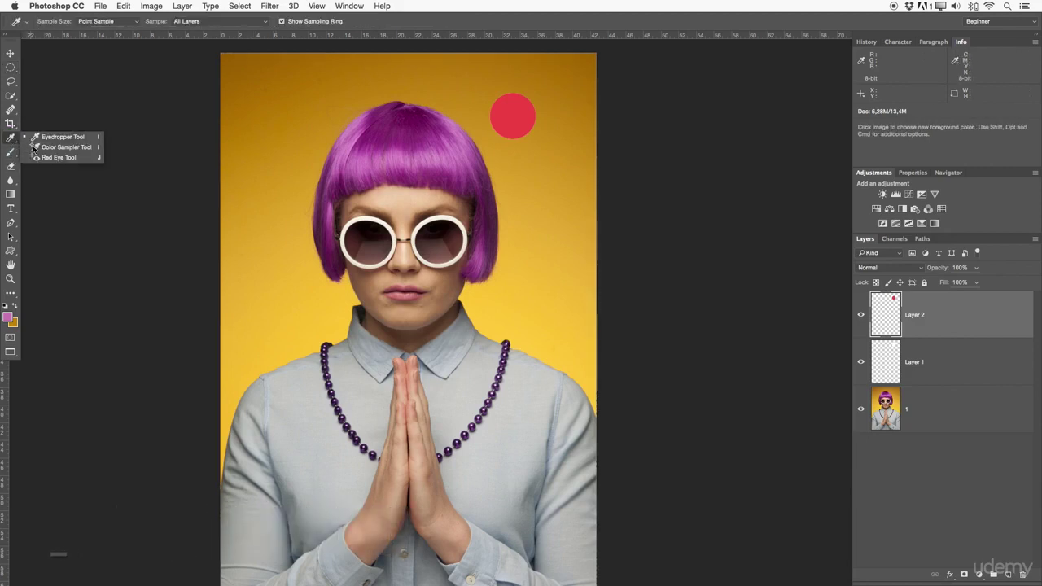
left_click(55, 161)
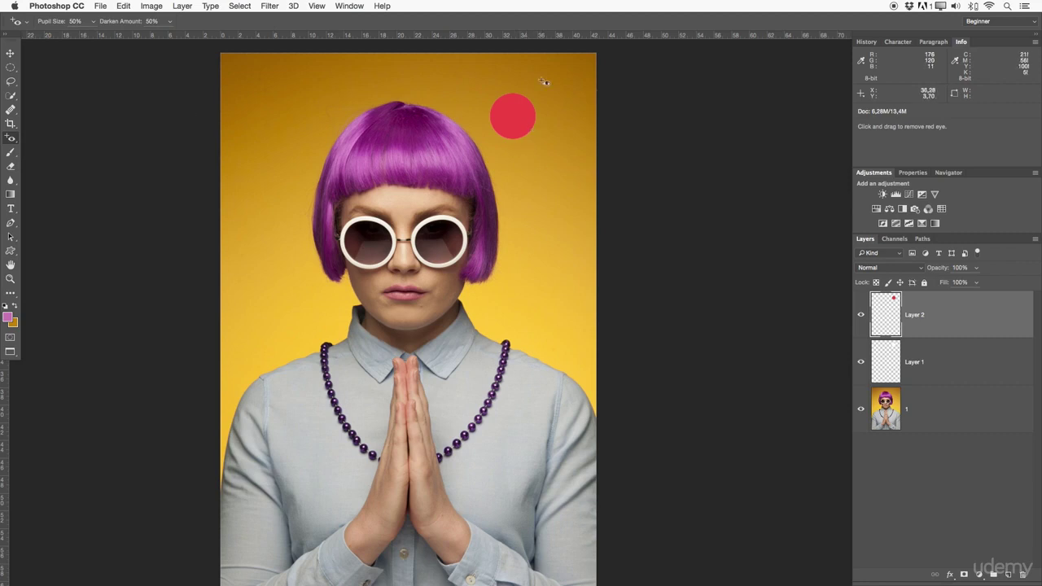
left_click(512, 115)
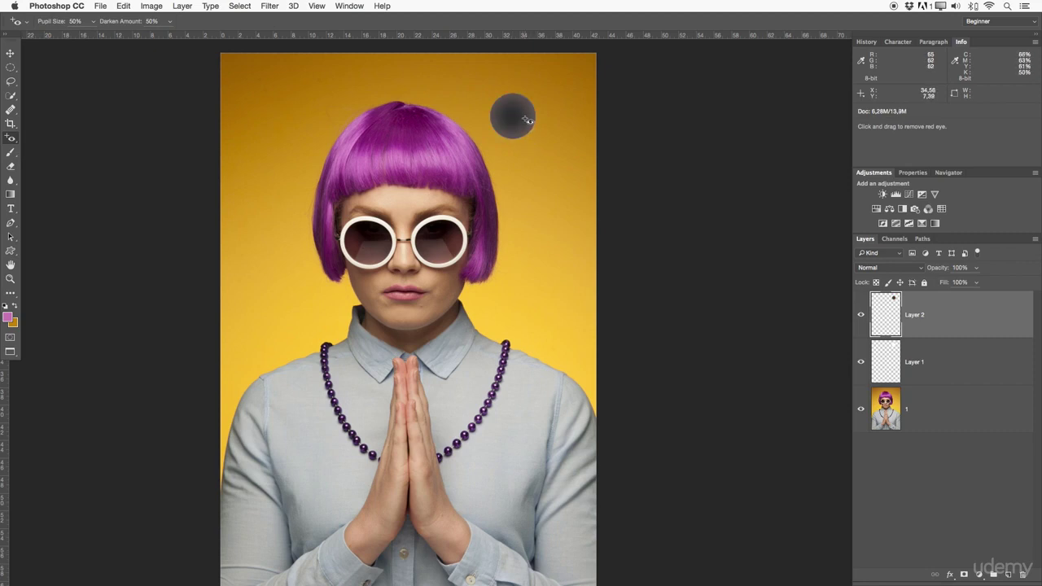
Toggle Layer 2's visibility, leaving it hidden so the white circle shows.
double_click(861, 315)
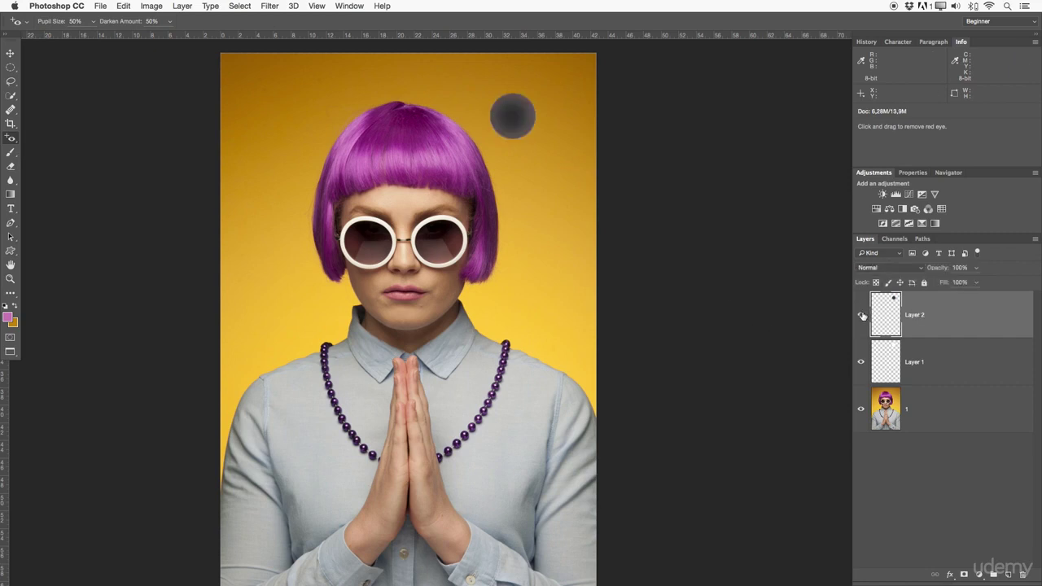
left_click(862, 315)
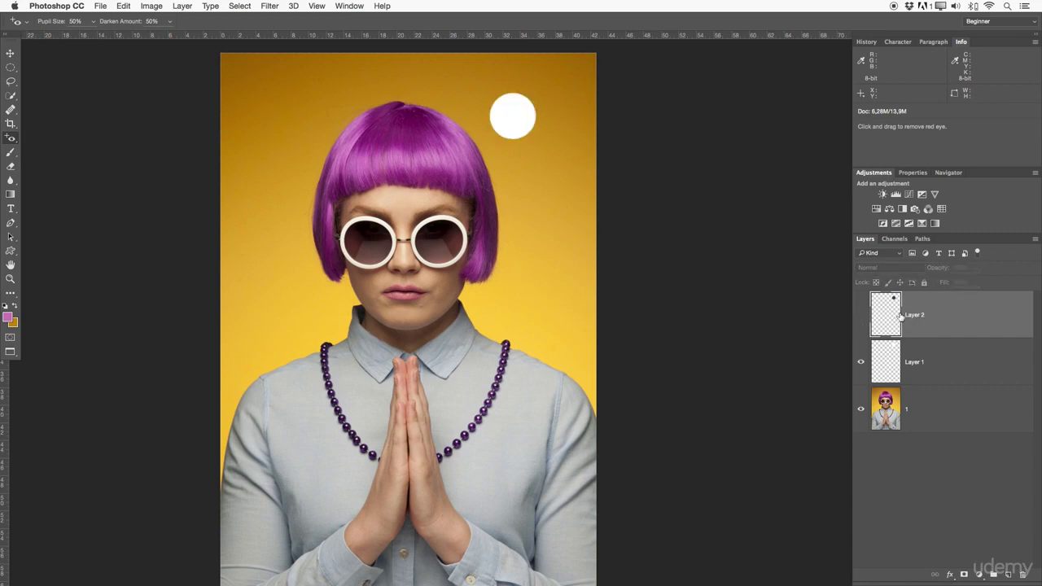
left_click(861, 316)
double_click(861, 315)
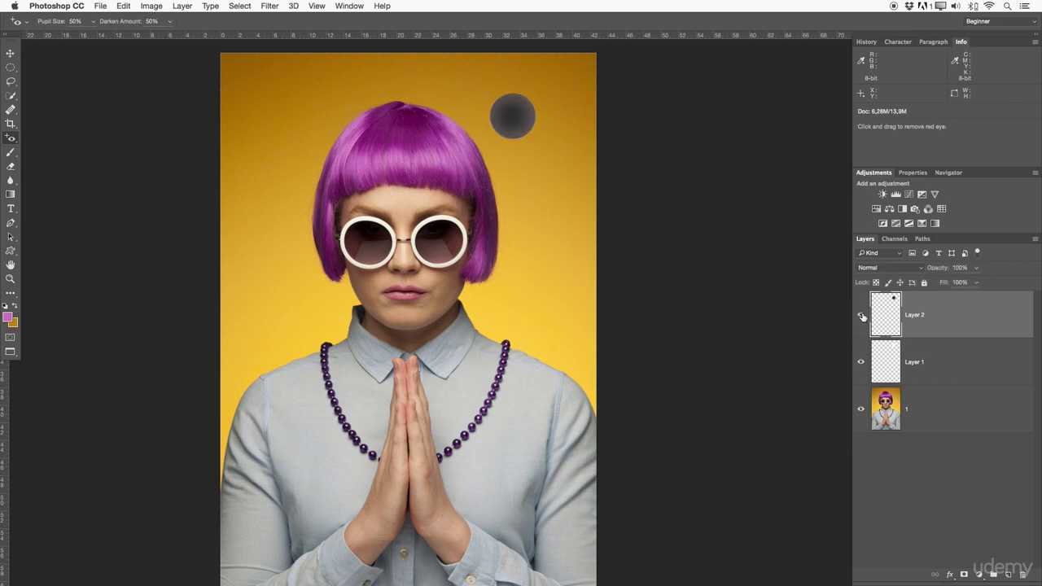
left_click(861, 316)
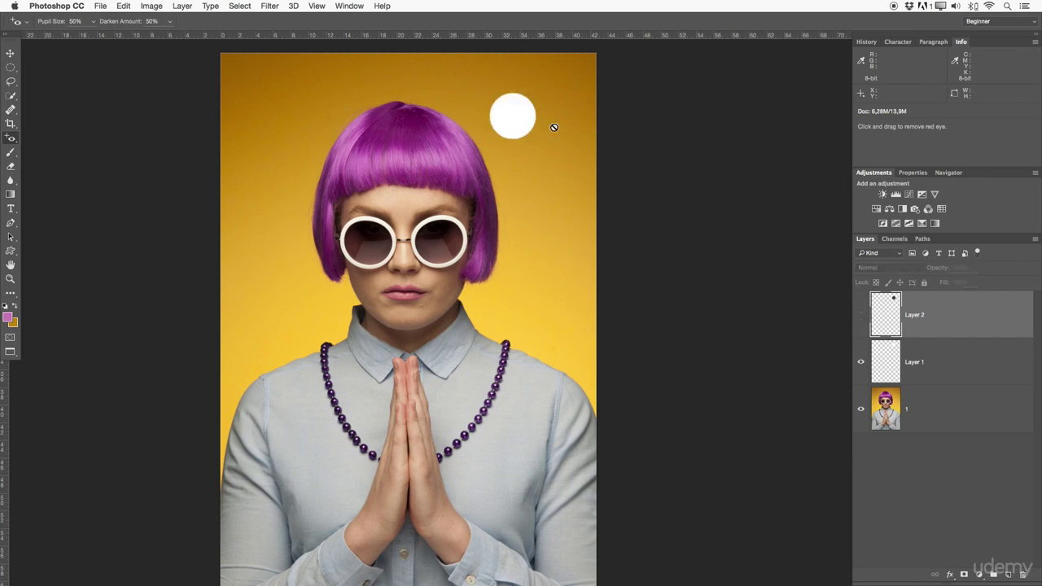
Delete the hidden Layer 2 and the white-circle Layer 1, keeping only the portrait.
key("BackSpace")
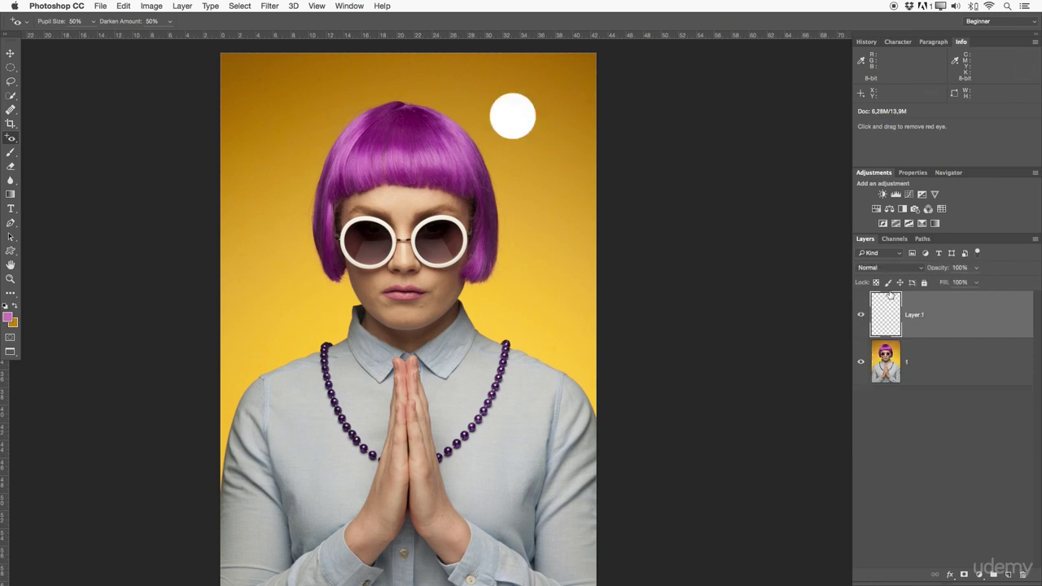
key("BackSpace")
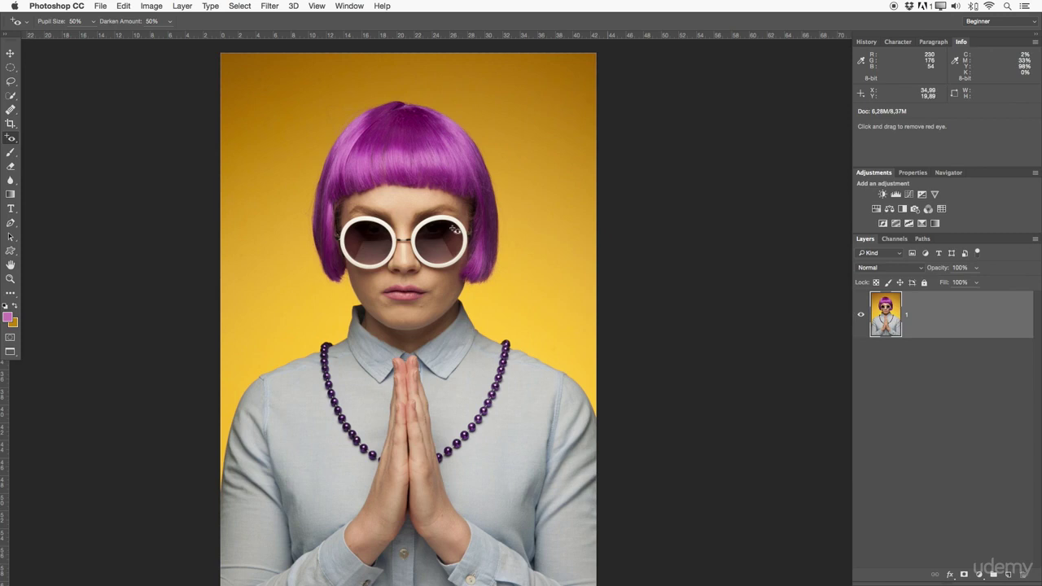
left_click(10, 136)
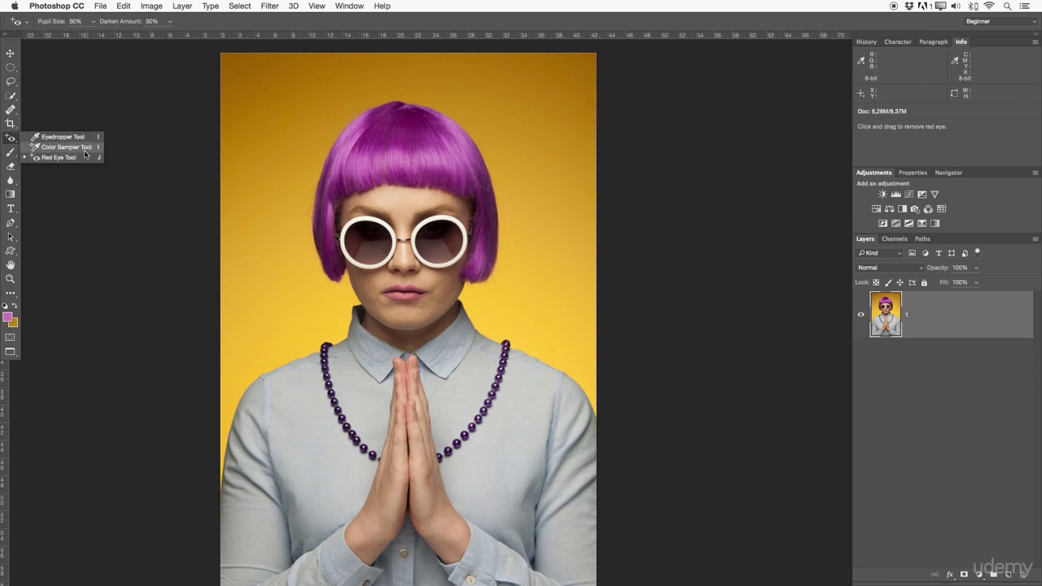